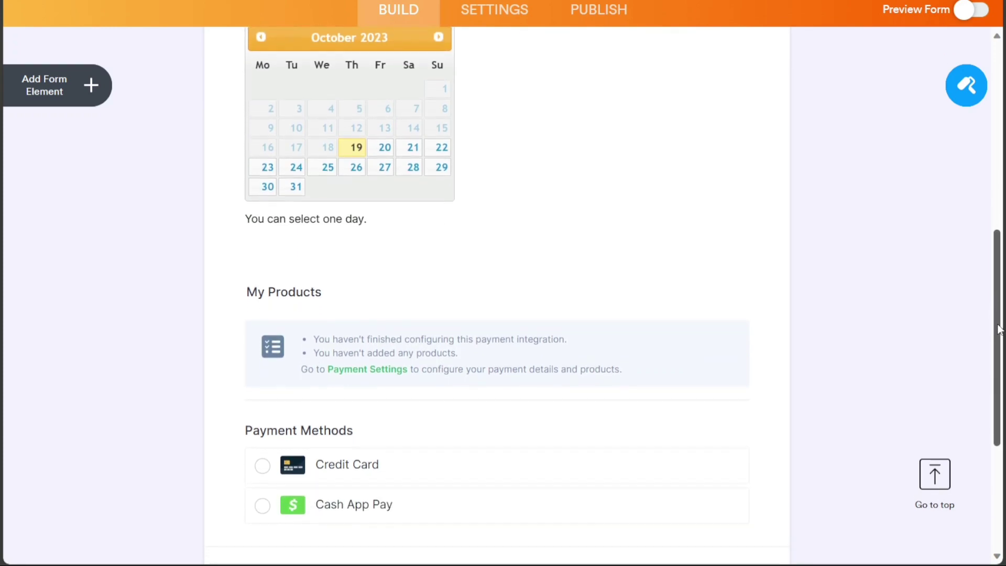
scroll(283, 125, down, 2)
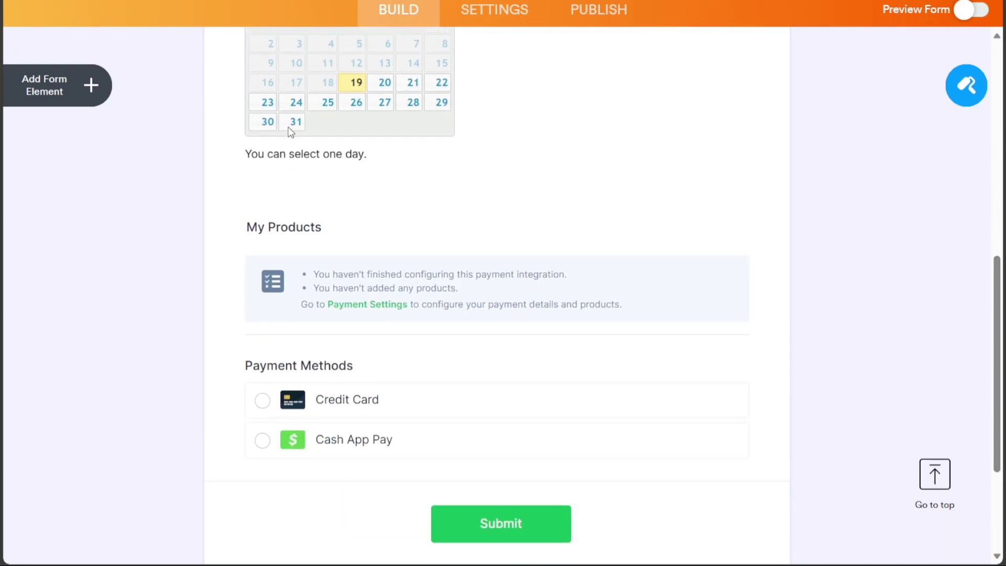
Expand the full description under the Jotform tutorial video
click(93, 84)
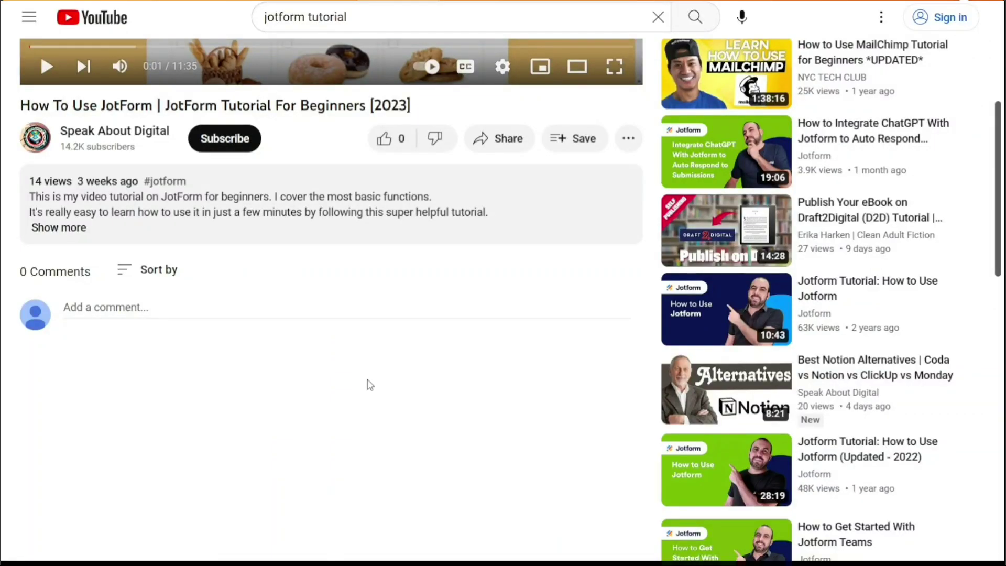
click(68, 231)
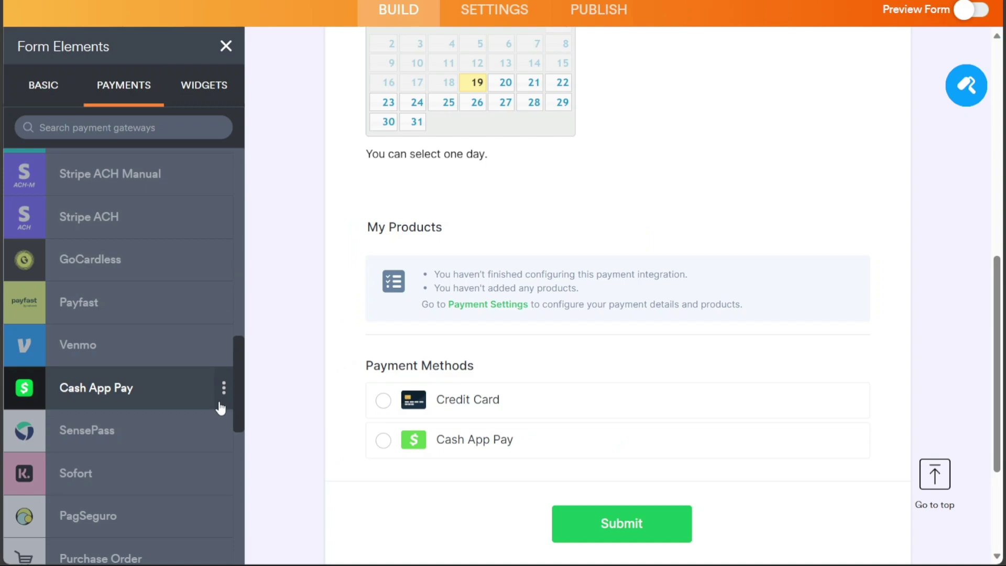
Review Cash App Pay's gateway switching options and dismiss without changing anything
click(221, 396)
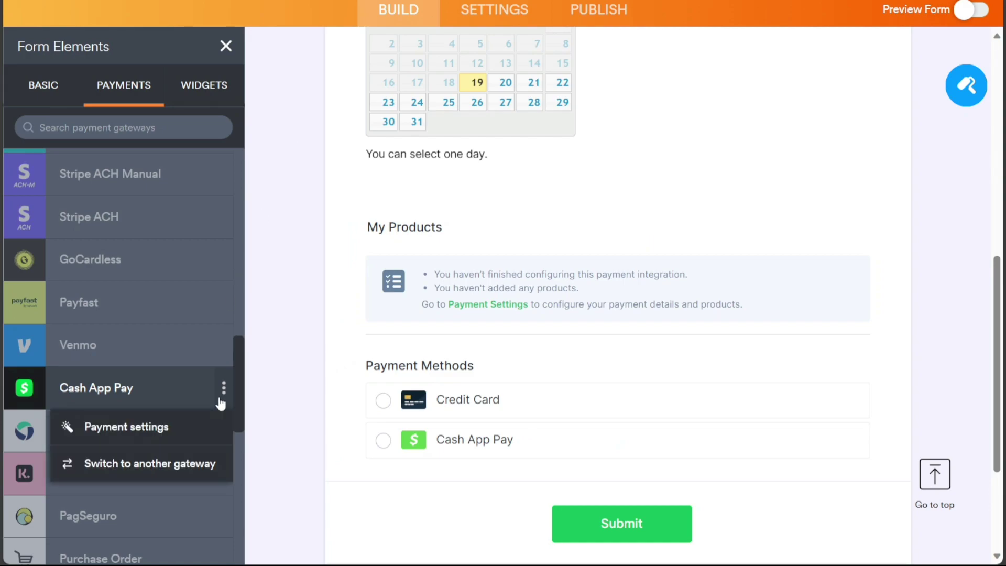
click(185, 466)
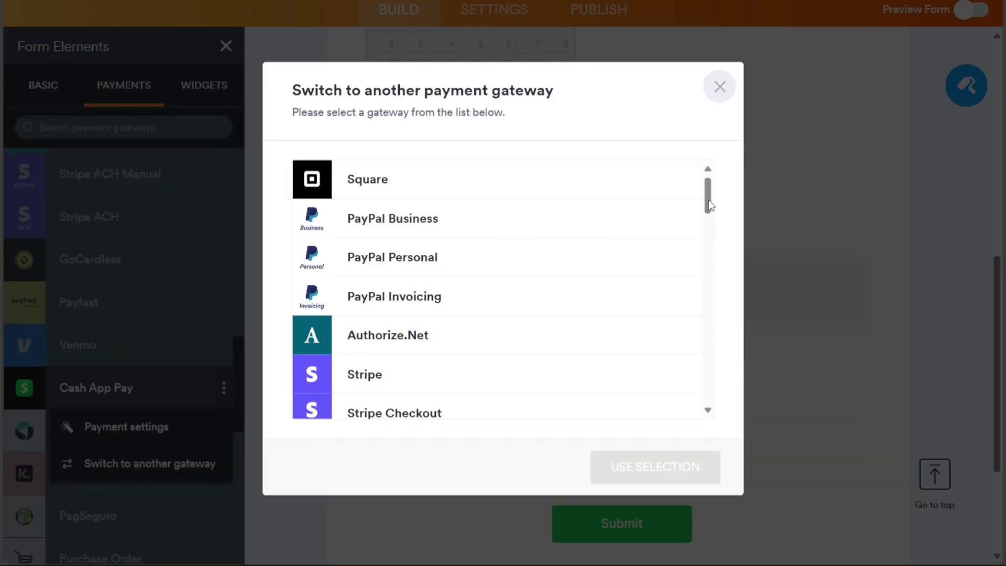
drag(709, 200, 709, 337)
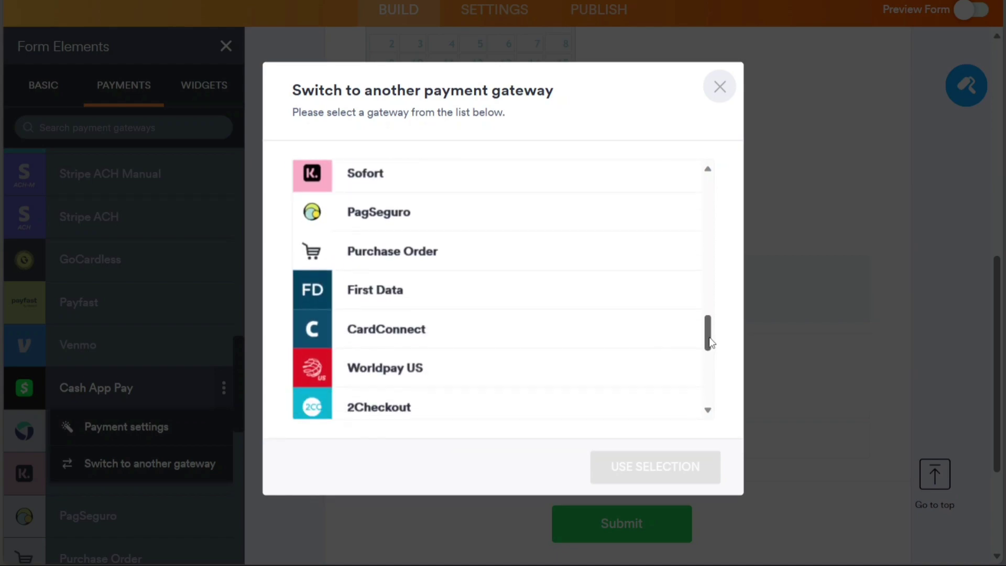
click(728, 88)
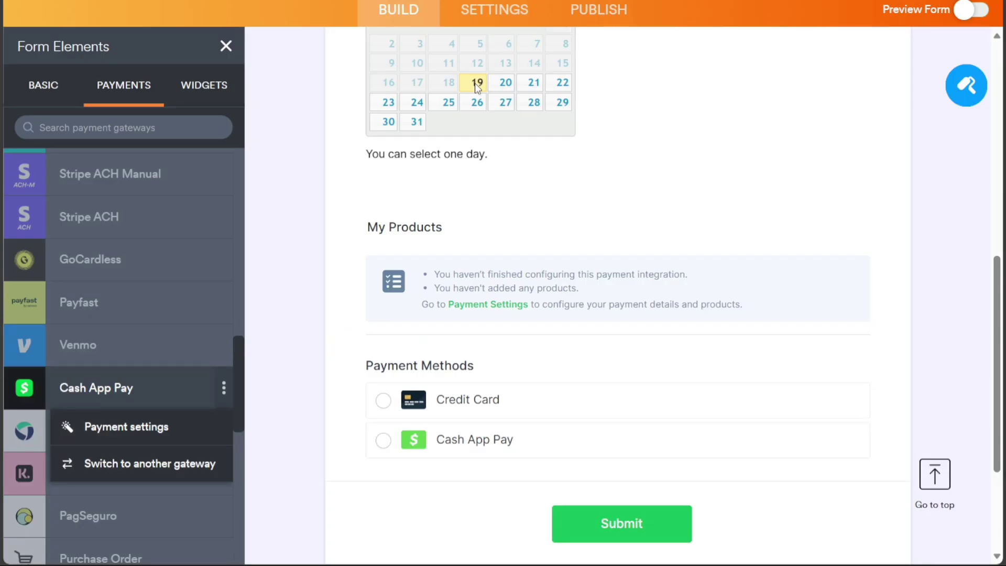
Add a Long Text question labelled Note from the Basic elements at the end of the form
click(33, 83)
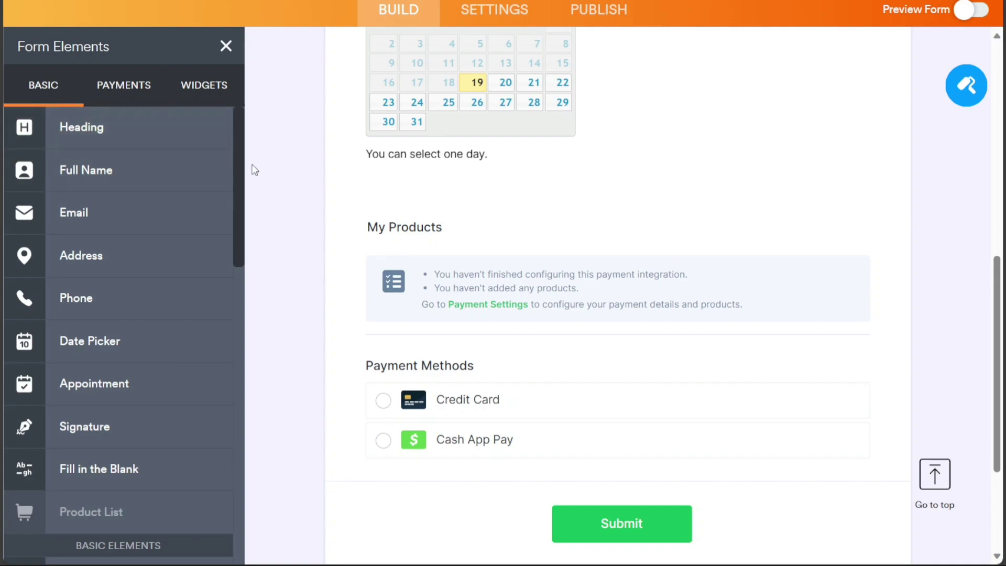
drag(238, 147, 250, 215)
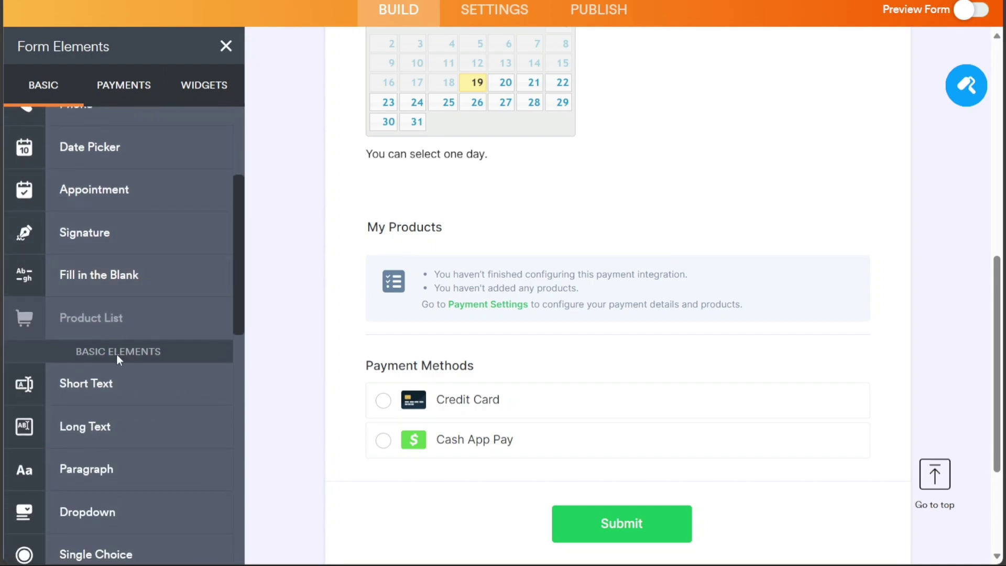
click(105, 427)
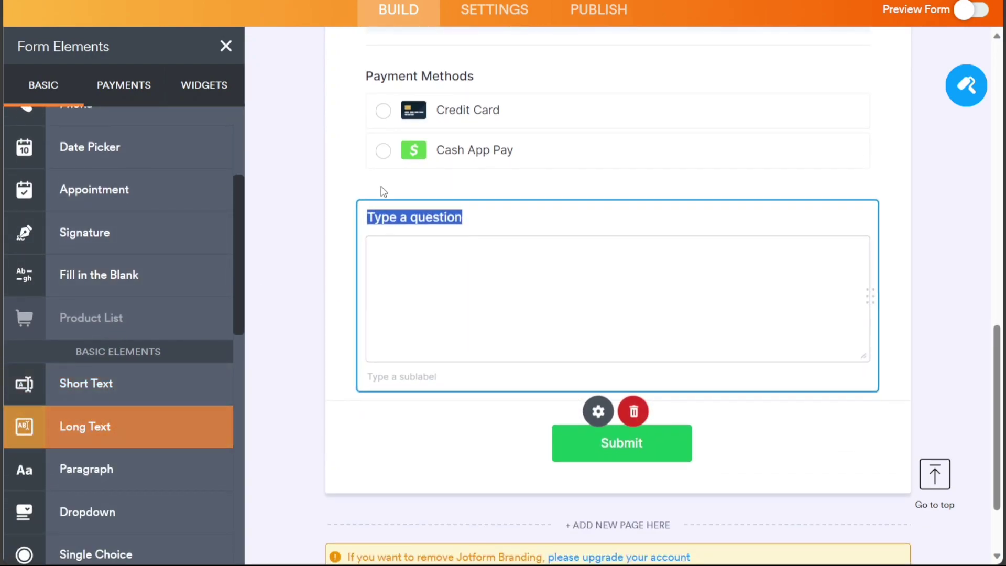
text(Note)
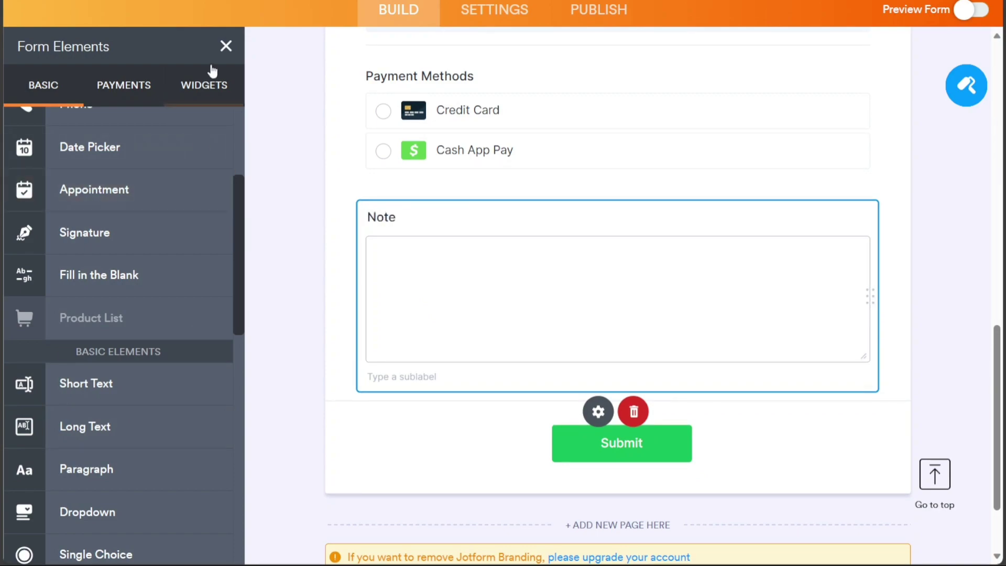
click(226, 46)
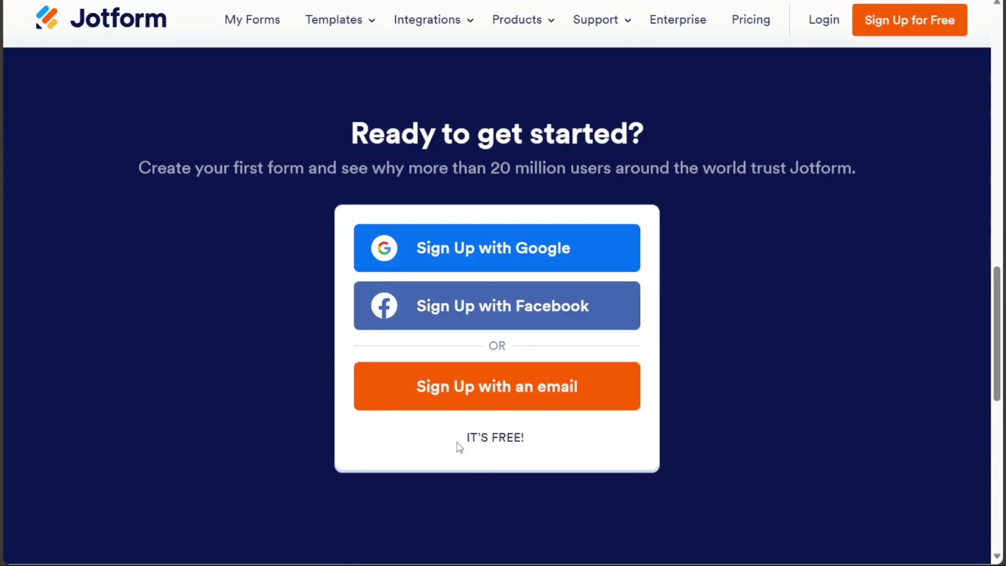
Highlight the IT'S FREE! text on the sign-up page, then clear the selection
drag(458, 446, 540, 438)
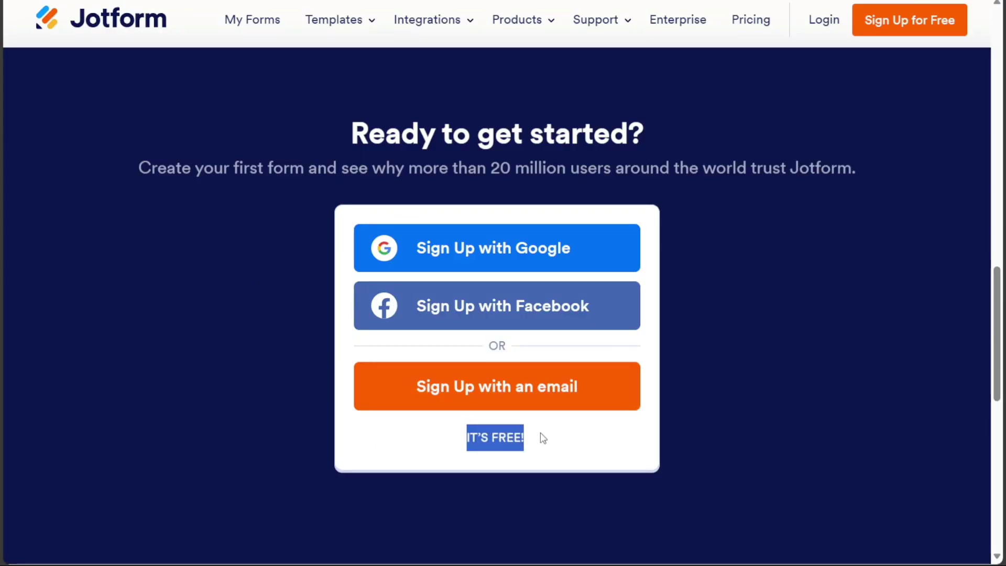
click(716, 321)
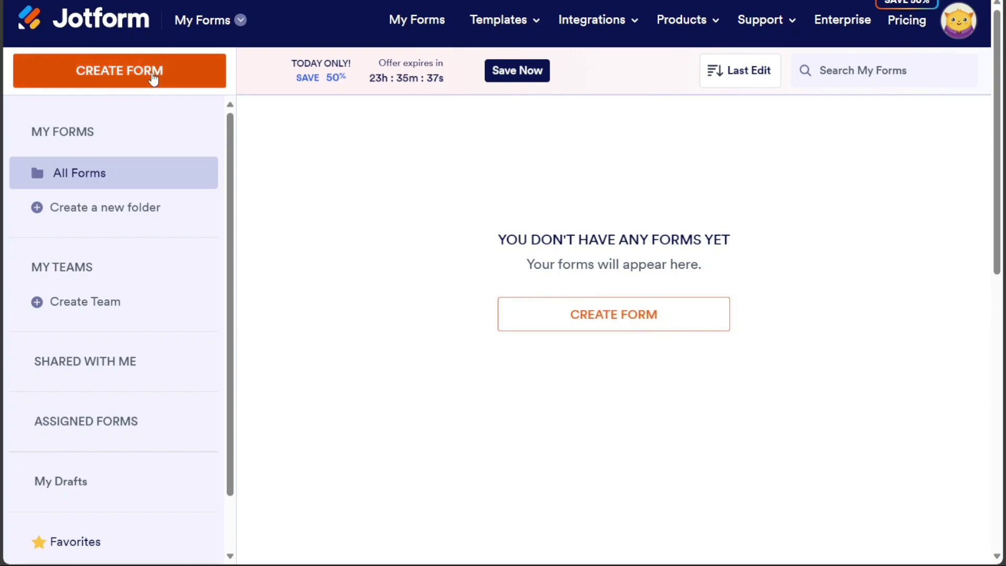
Create a new form from scratch using the Classic all-questions-on-one-page layout
click(124, 79)
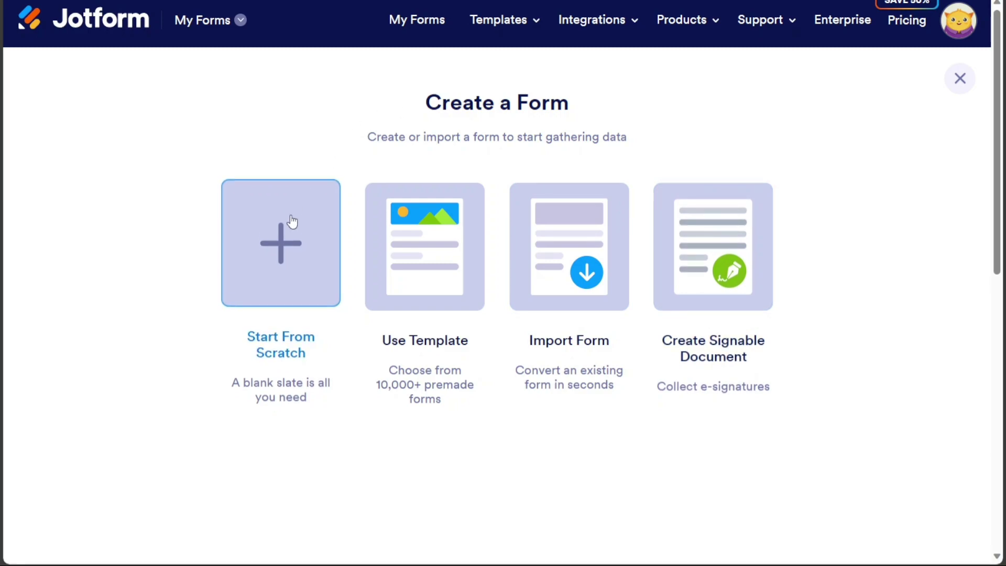
click(284, 243)
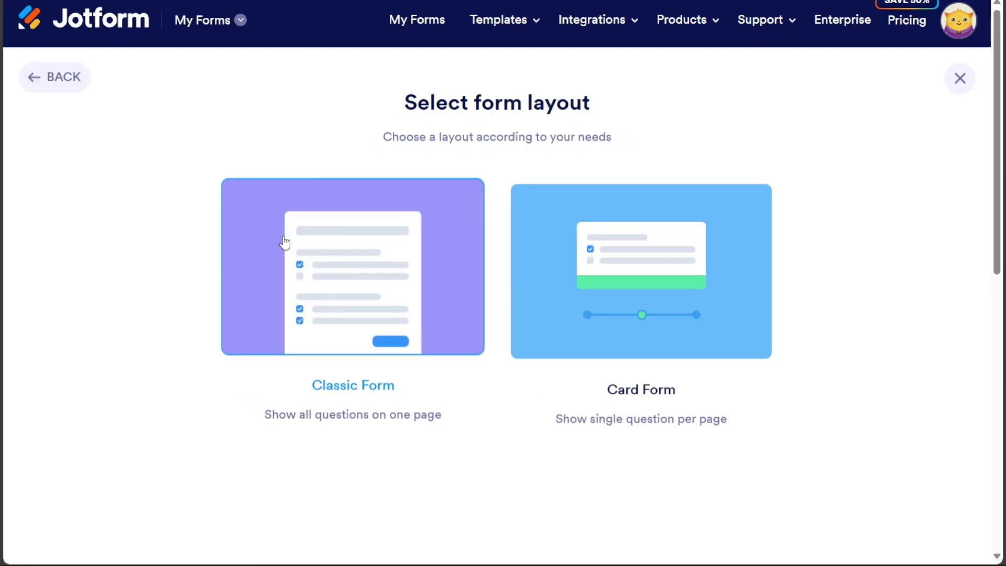
click(359, 307)
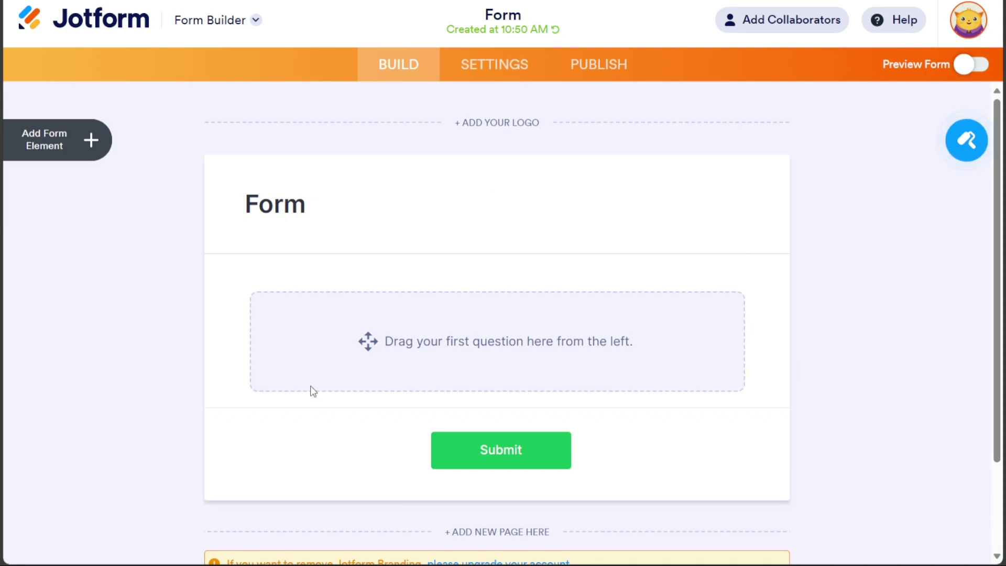
Rename the heading to 'Scheduling & Payment (Demo)' and set its text alignment to CENTER
double_click(284, 203)
text(Scheduling & Payment (Demo))
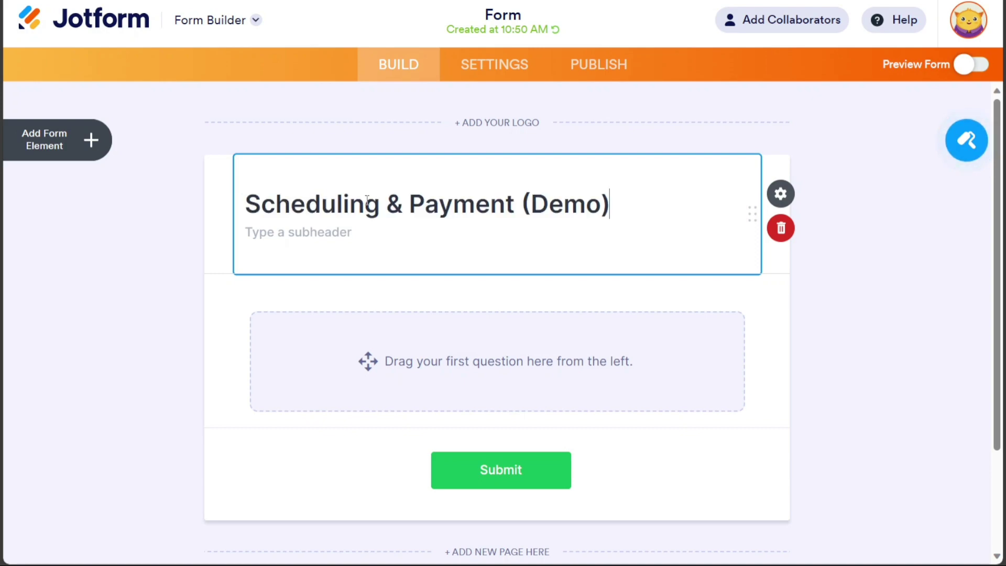
click(794, 203)
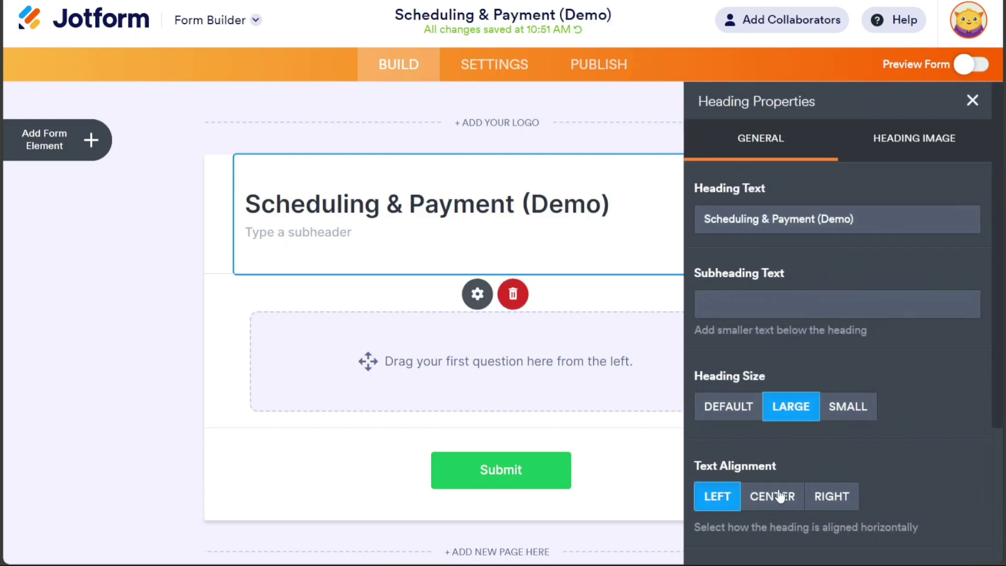
click(767, 497)
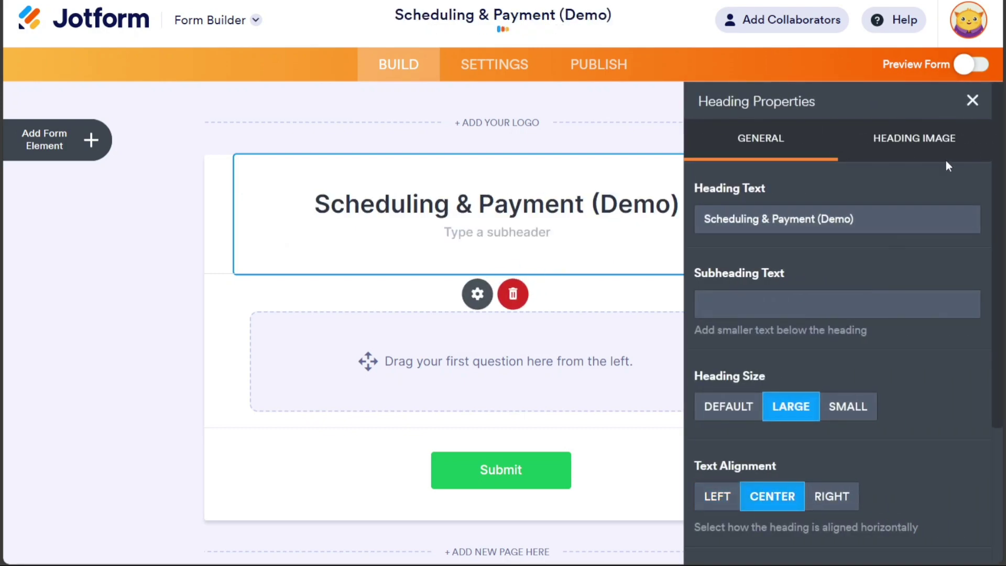
click(973, 102)
click(877, 238)
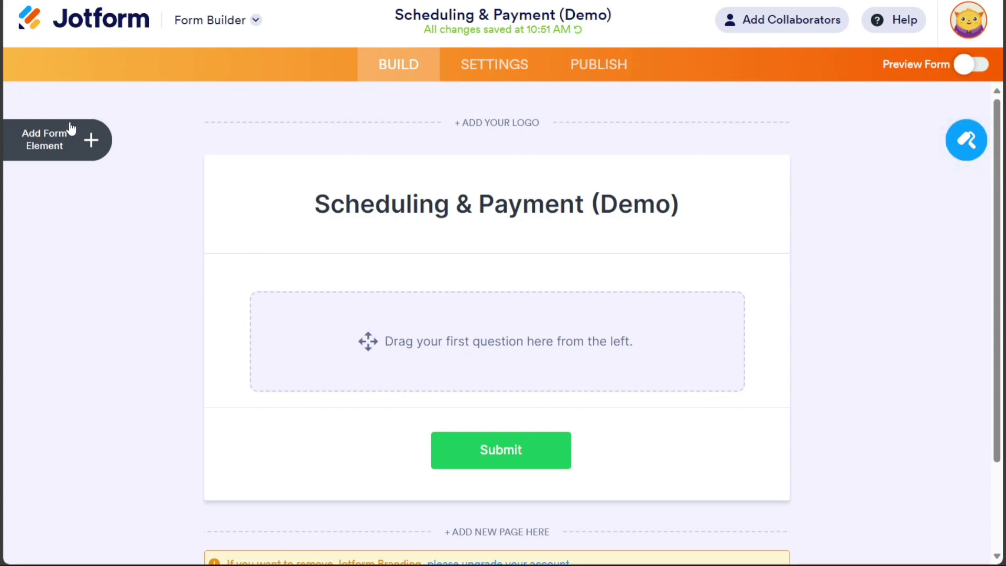
Add Full Name and Email fields from the form elements list
click(93, 141)
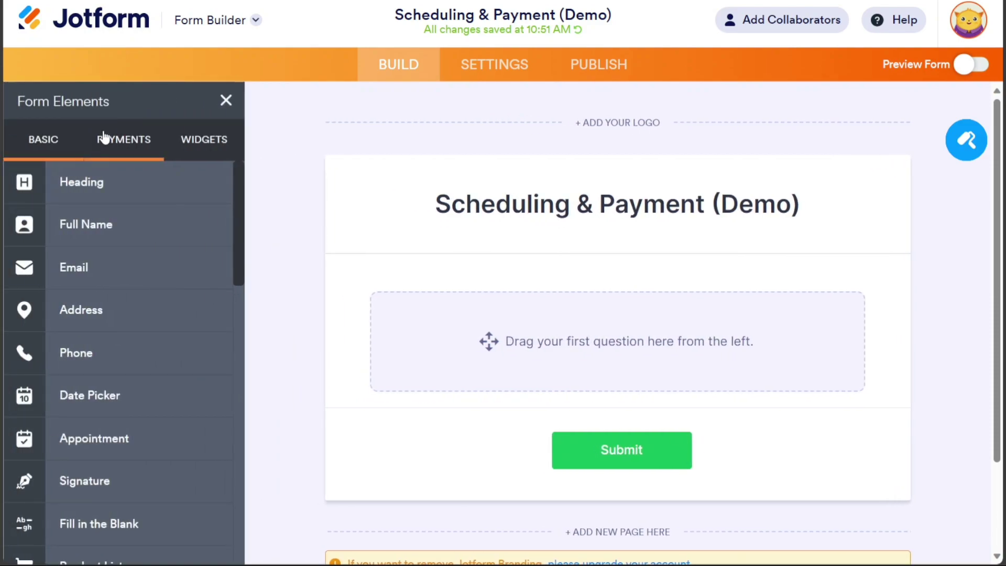
click(226, 100)
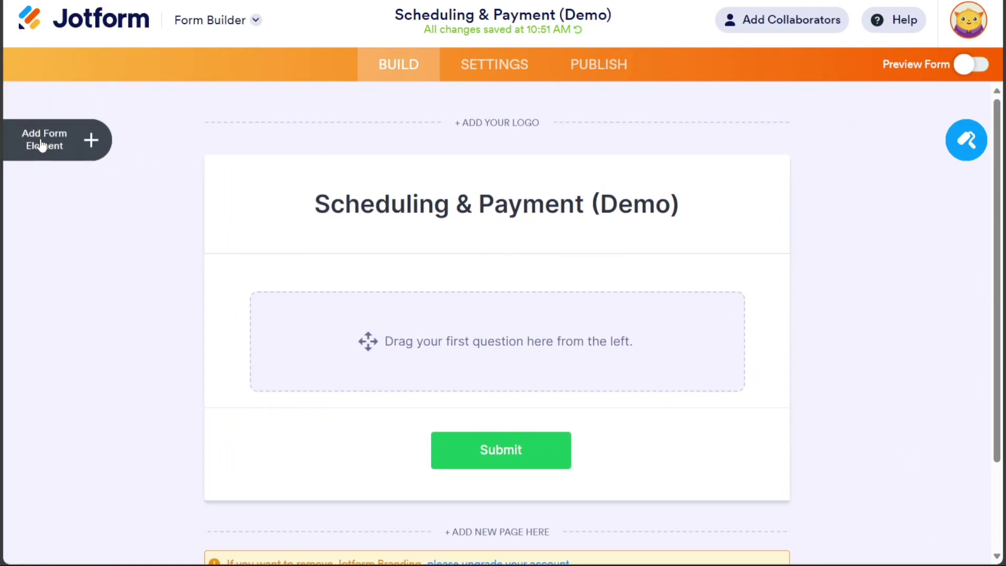
click(43, 146)
click(106, 225)
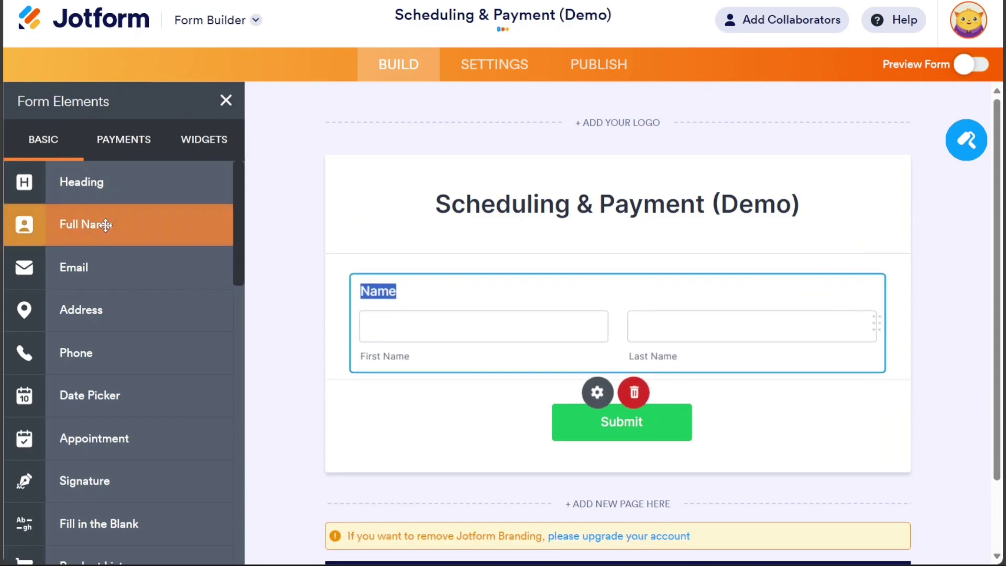
click(115, 265)
scroll(365, 337, down, 1)
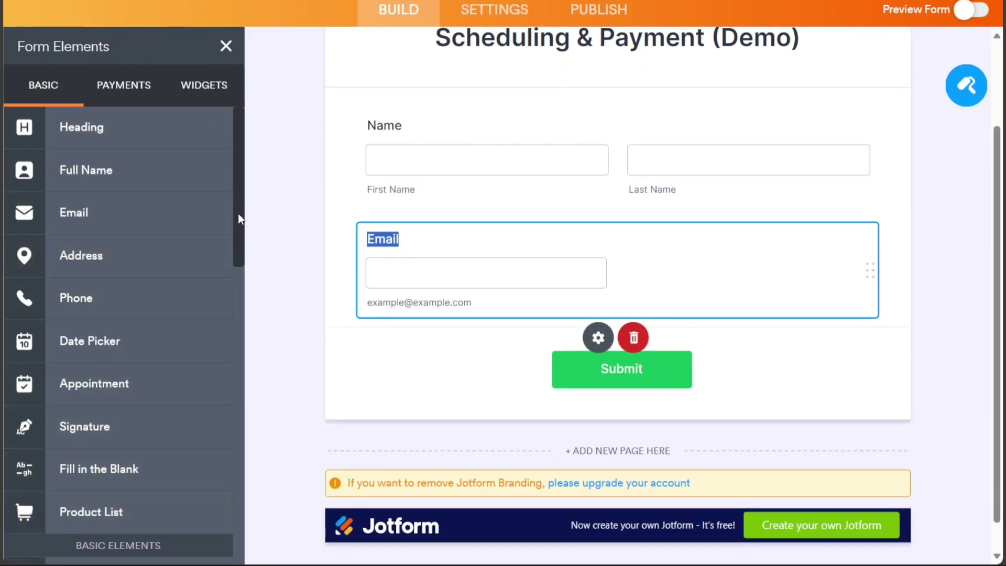
mouse_move(239, 214)
mouse_down()
mouse_move(260, 364)
mouse_move(254, 158)
mouse_up()
Search the Widgets for Date and add the Date Reservation calendar widget
click(207, 88)
click(167, 127)
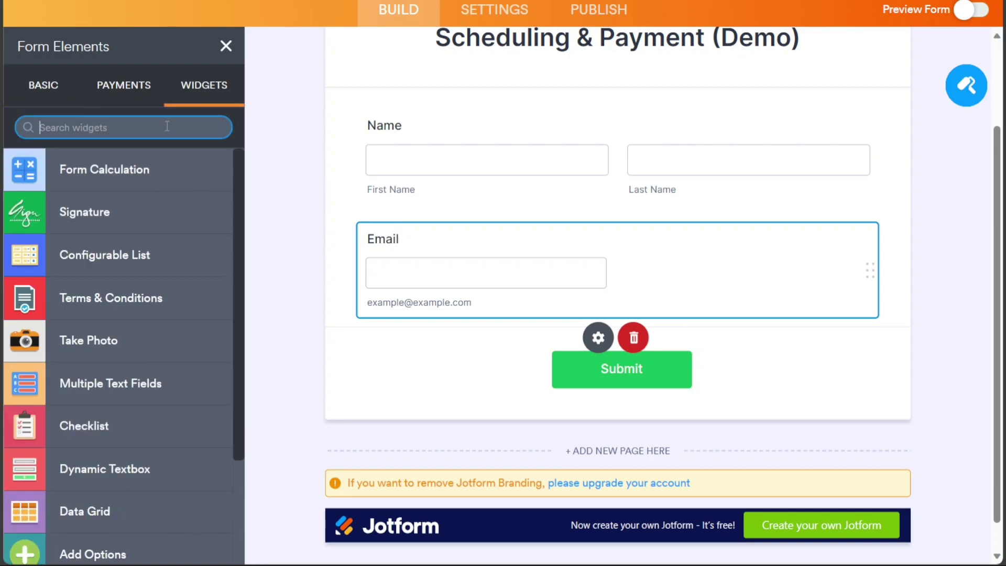
text(Date)
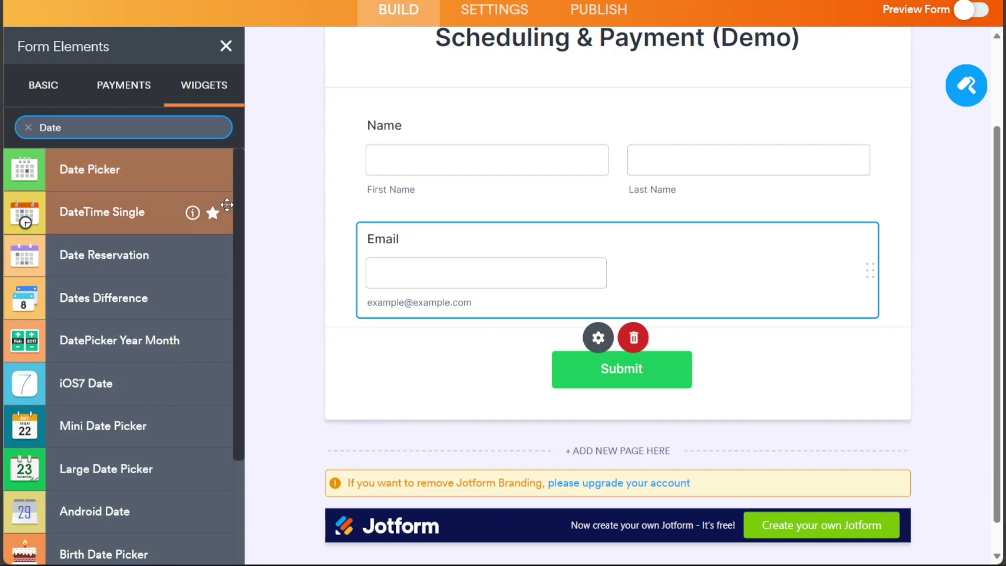
click(126, 255)
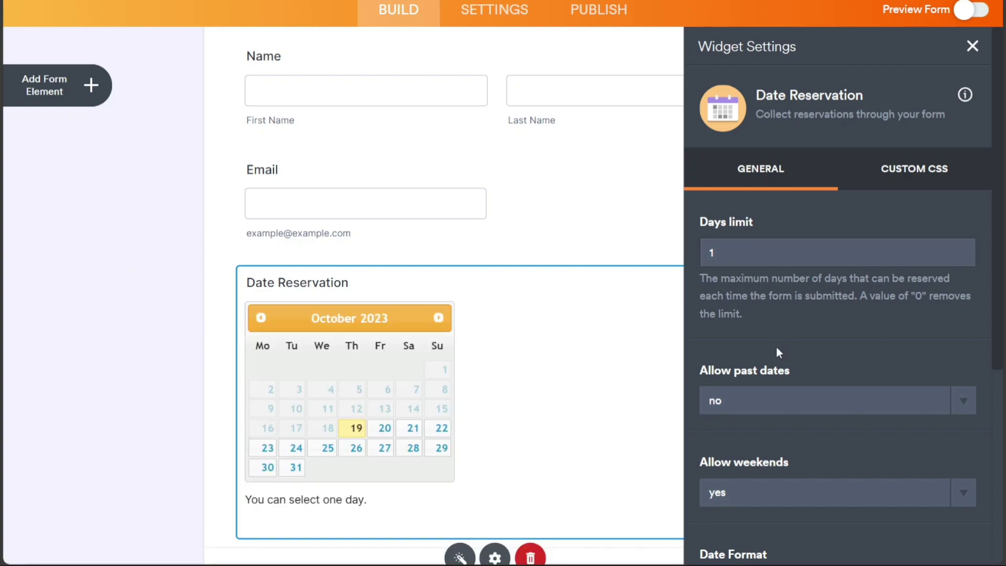
Add a Cash App Pay payment element from the Payments gateways, keeping default integration settings
click(100, 93)
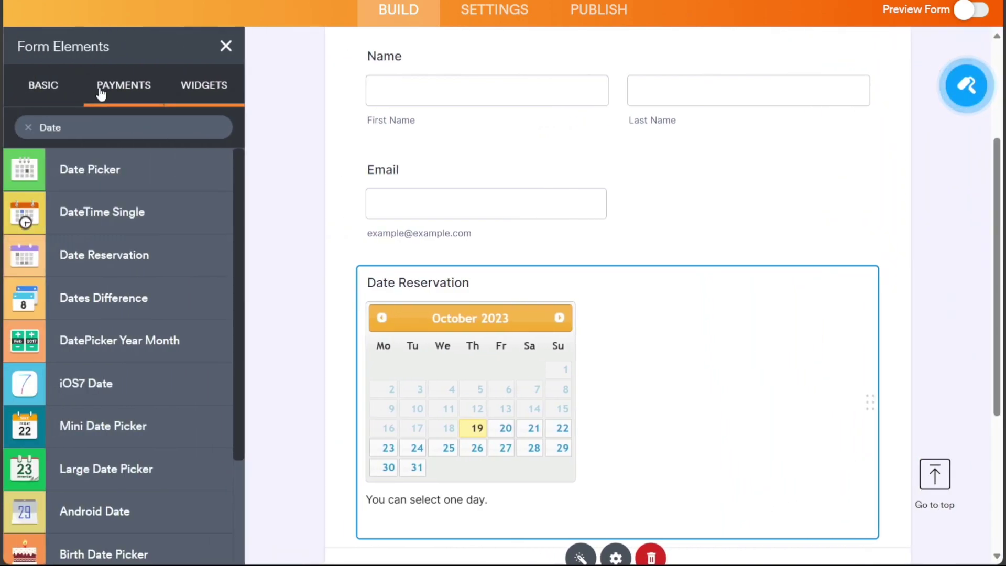
click(101, 93)
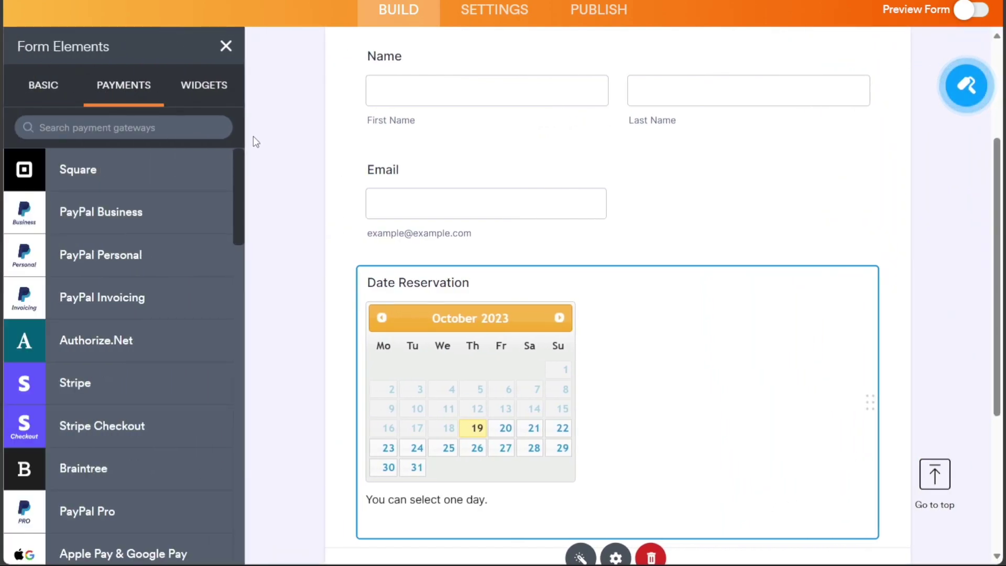
drag(238, 169, 236, 378)
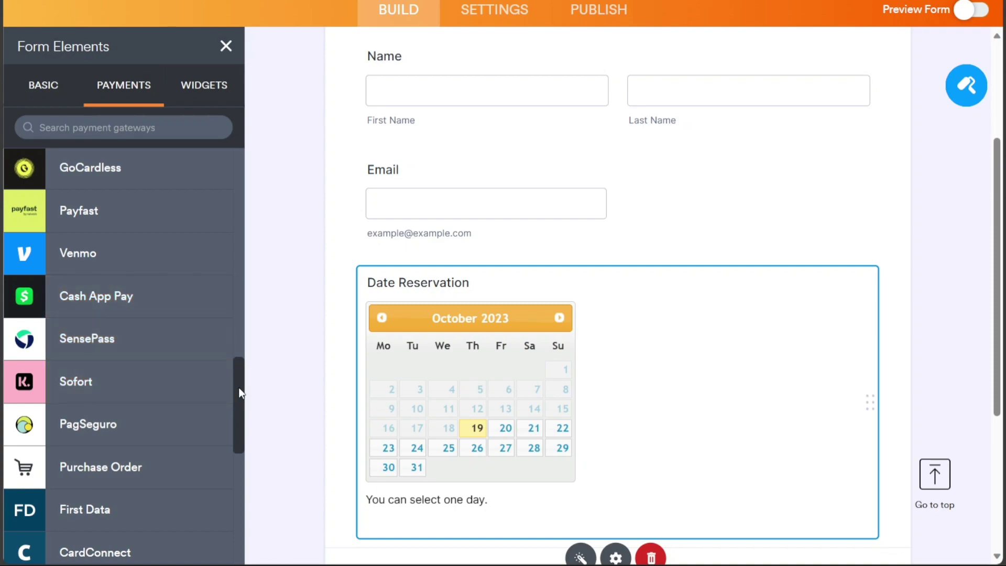
mouse_move(239, 387)
mouse_down()
mouse_move(244, 455)
mouse_move(241, 359)
mouse_up()
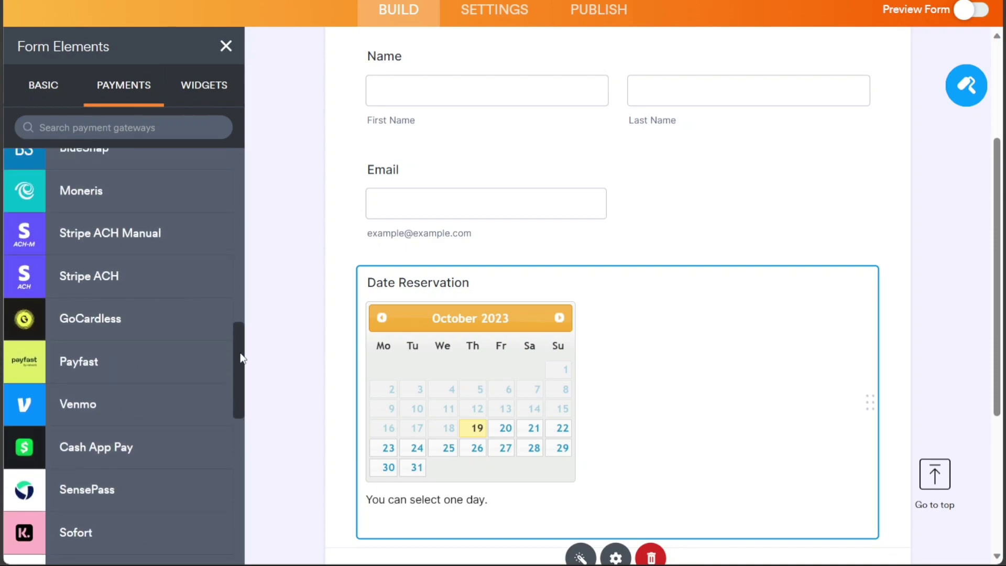
click(134, 449)
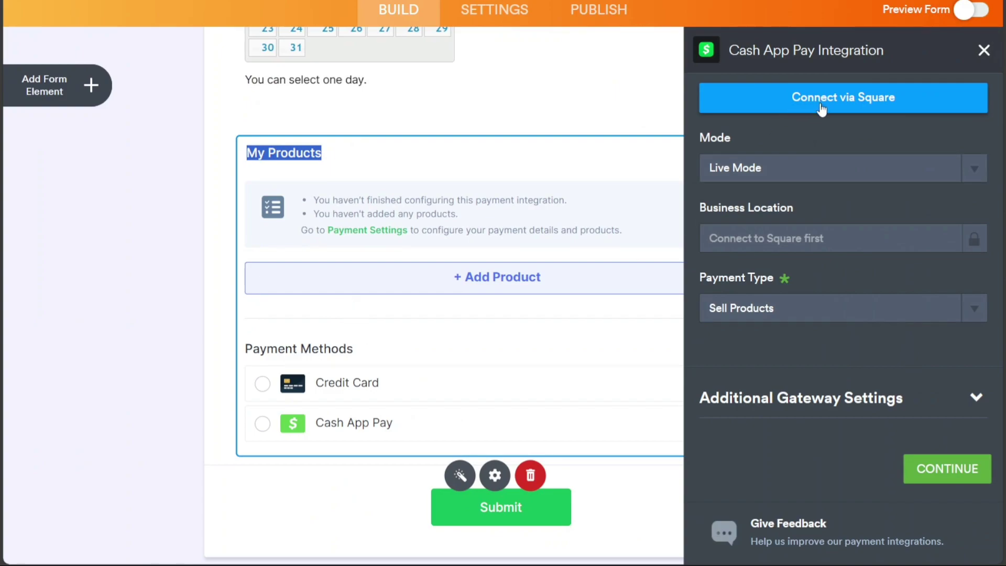
click(983, 50)
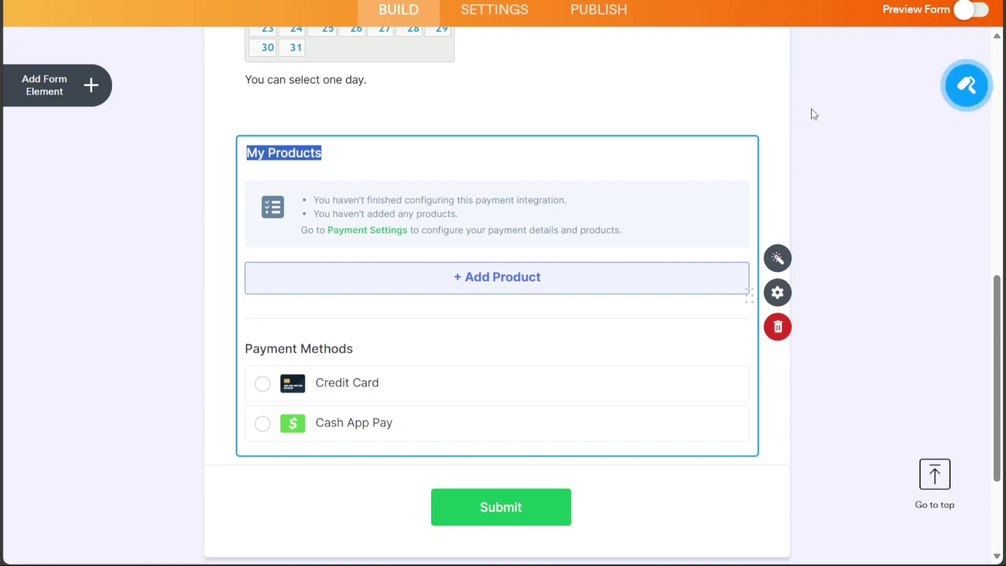
Go to Publish and copy the form's shareable public link
click(598, 11)
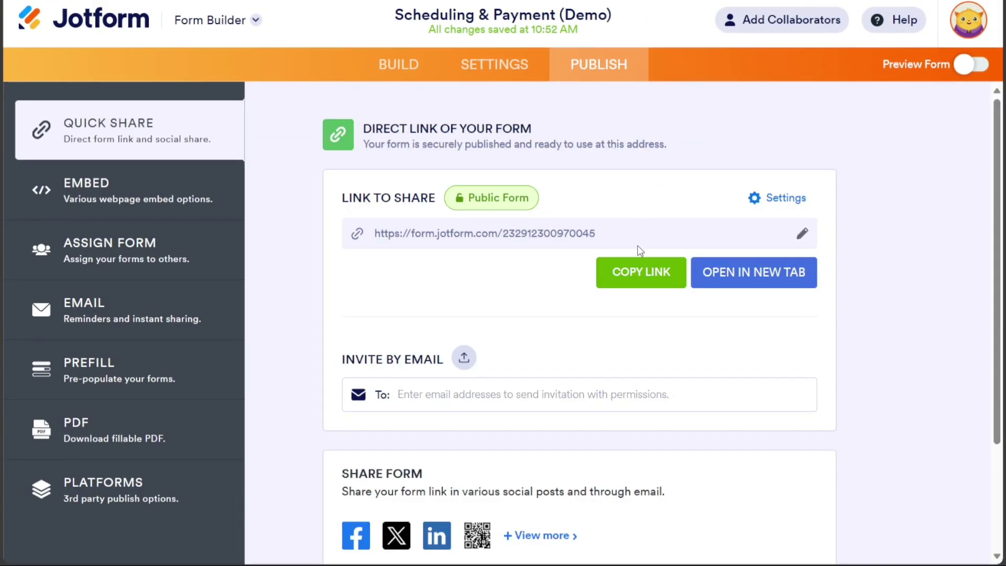
click(639, 277)
Expand the Invite by Email form and focus its recipients field
click(488, 393)
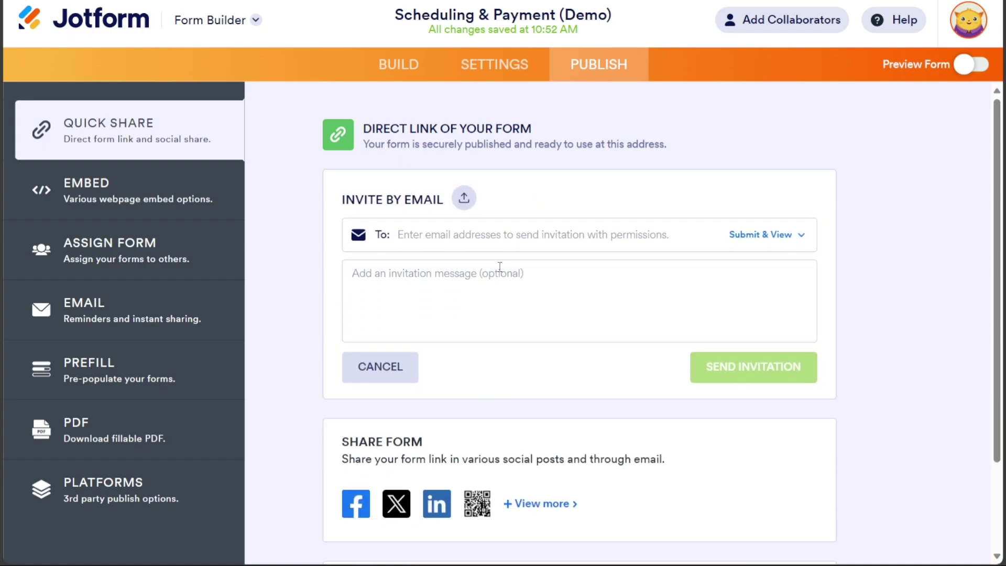
drag(340, 201, 449, 209)
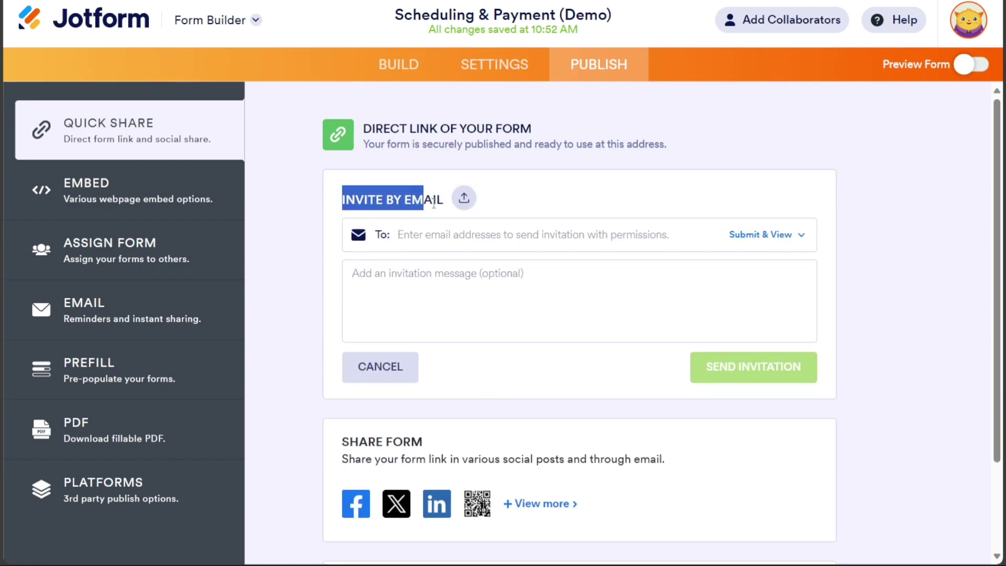
click(458, 234)
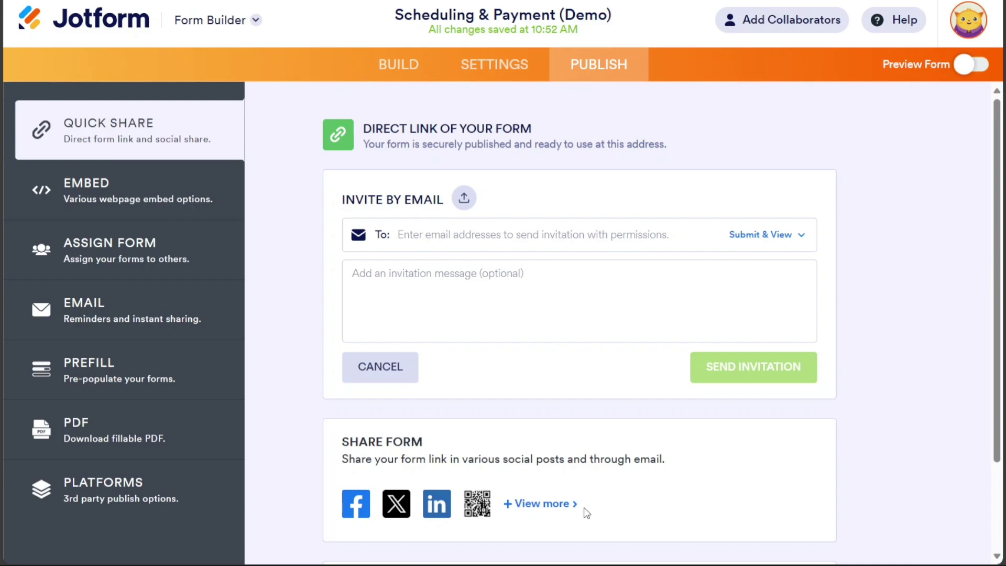
Show more Share Form options and bring up the form's downloadable QR code
click(544, 505)
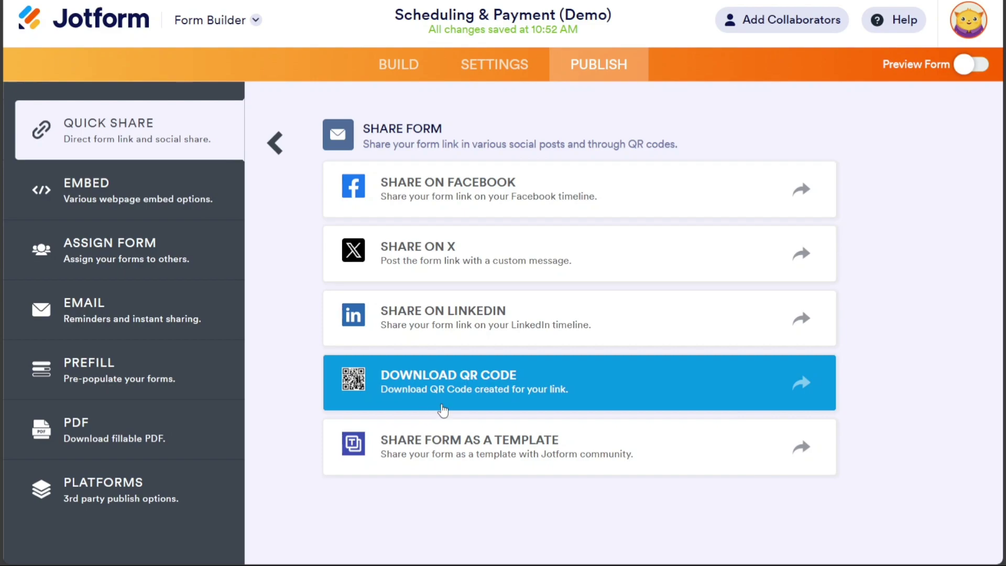
click(472, 385)
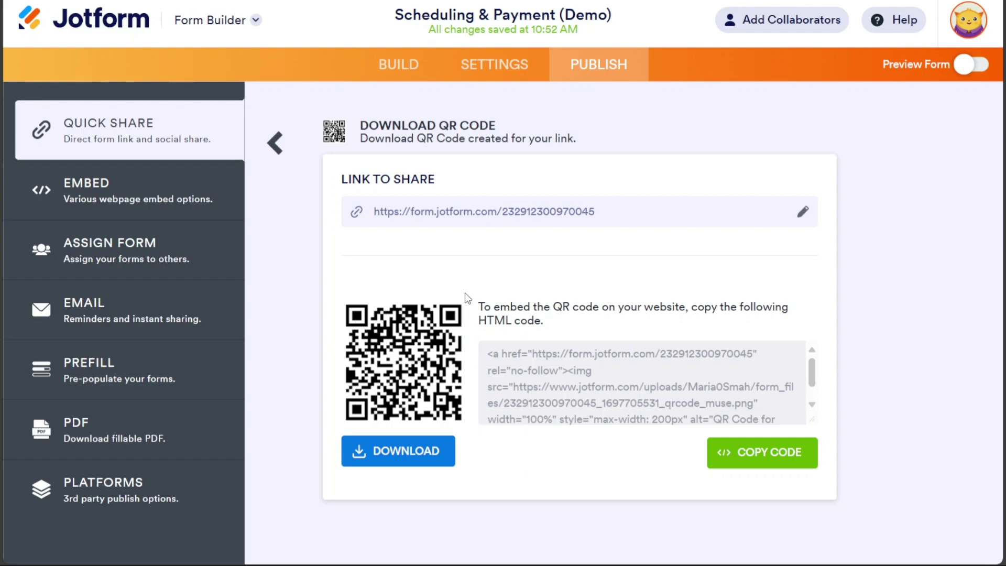
Copy the form's website embed script, then return to the Build view
click(105, 191)
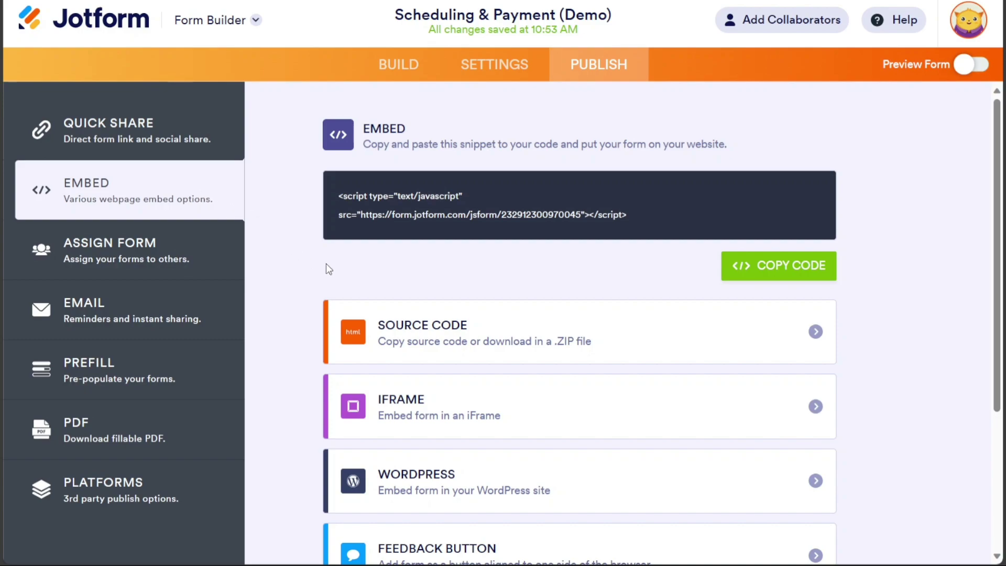
click(796, 267)
click(404, 63)
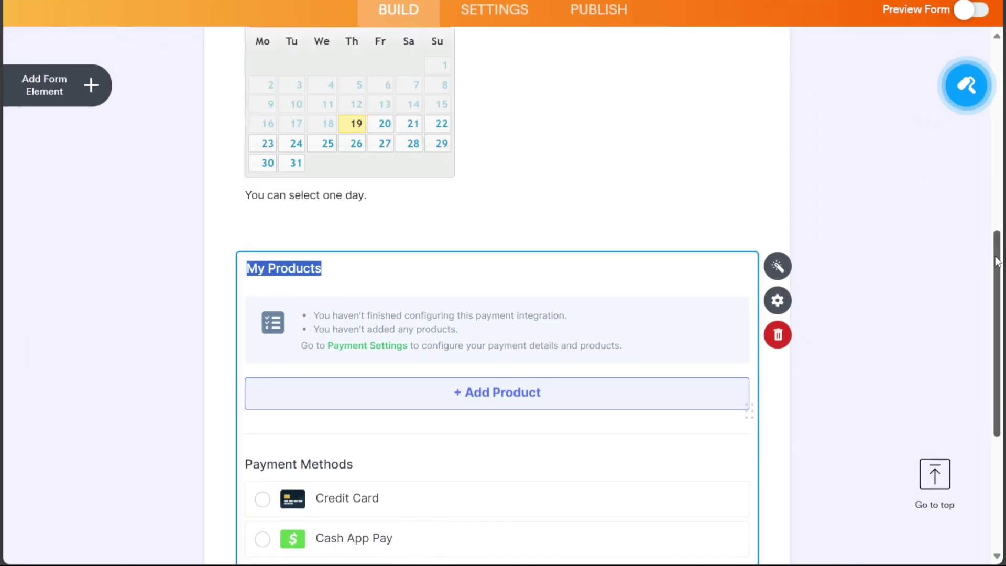
drag(996, 236, 996, 69)
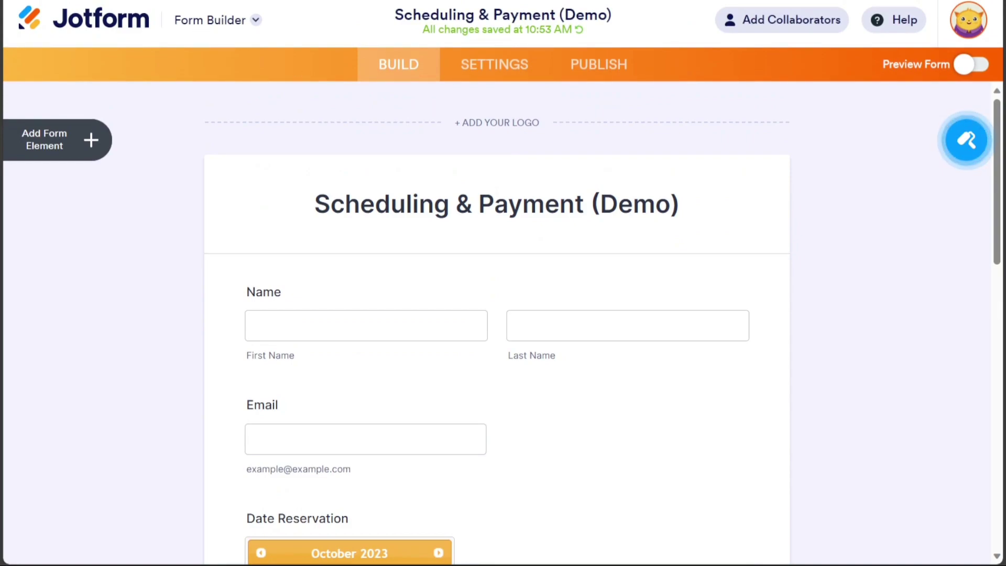